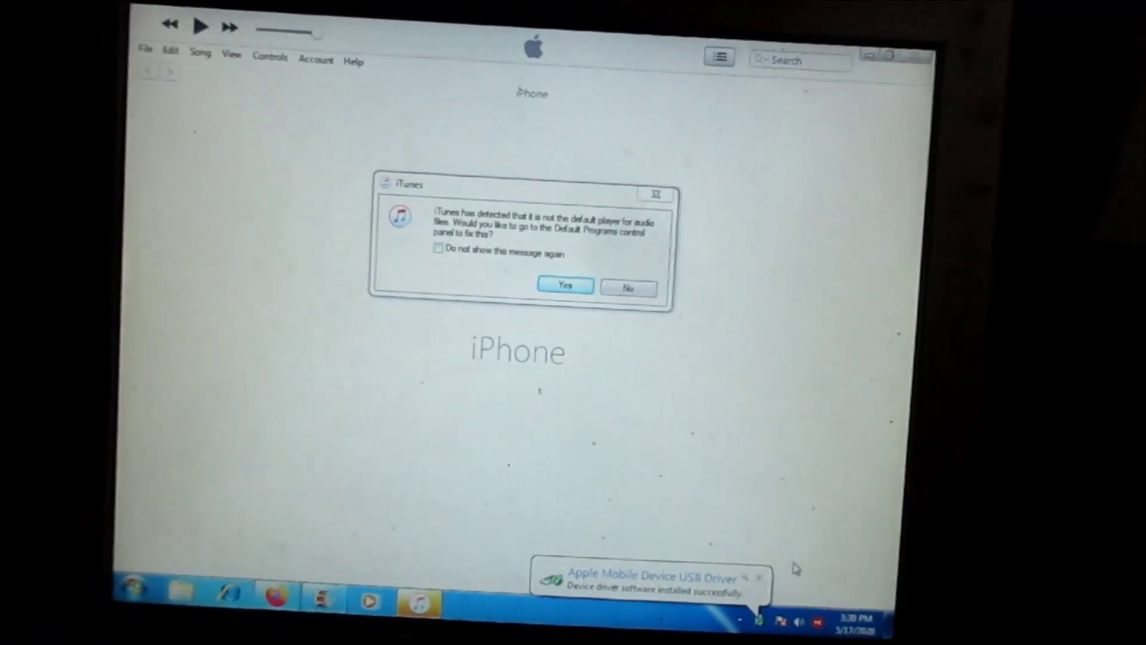
- Decline making iTunes the default audio player
{"action": "left_click", "coordinate": [624, 300]}
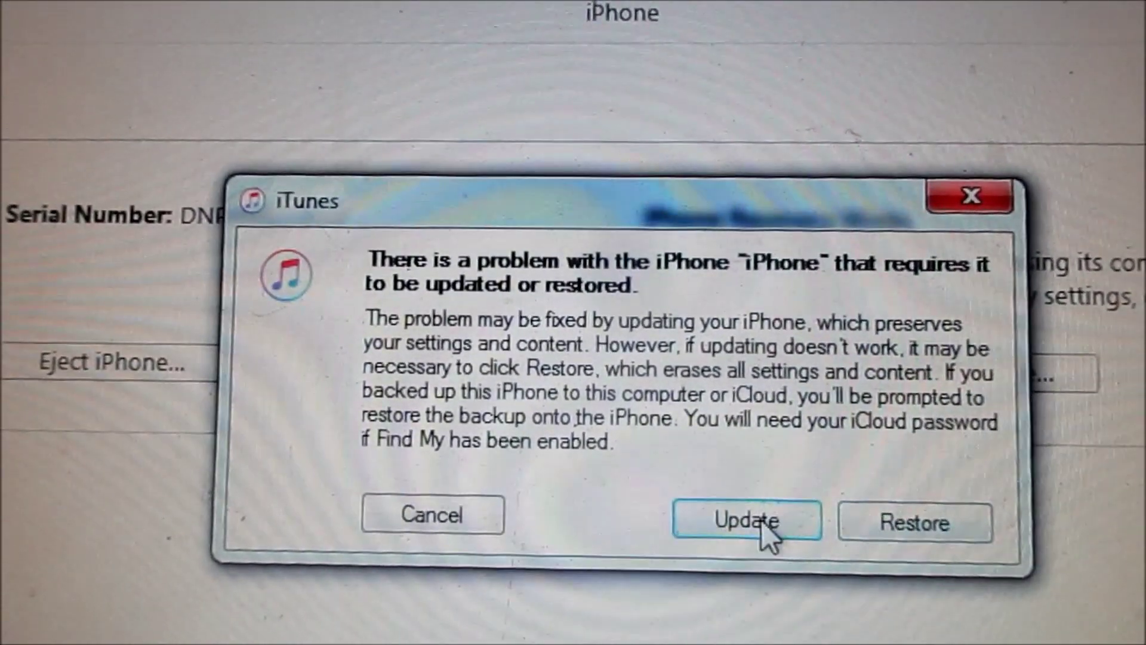
- Choose Update instead of Restore and confirm updating the iPhone to iOS 13.4.1
{"action": "left_click", "coordinate": [770, 515]}
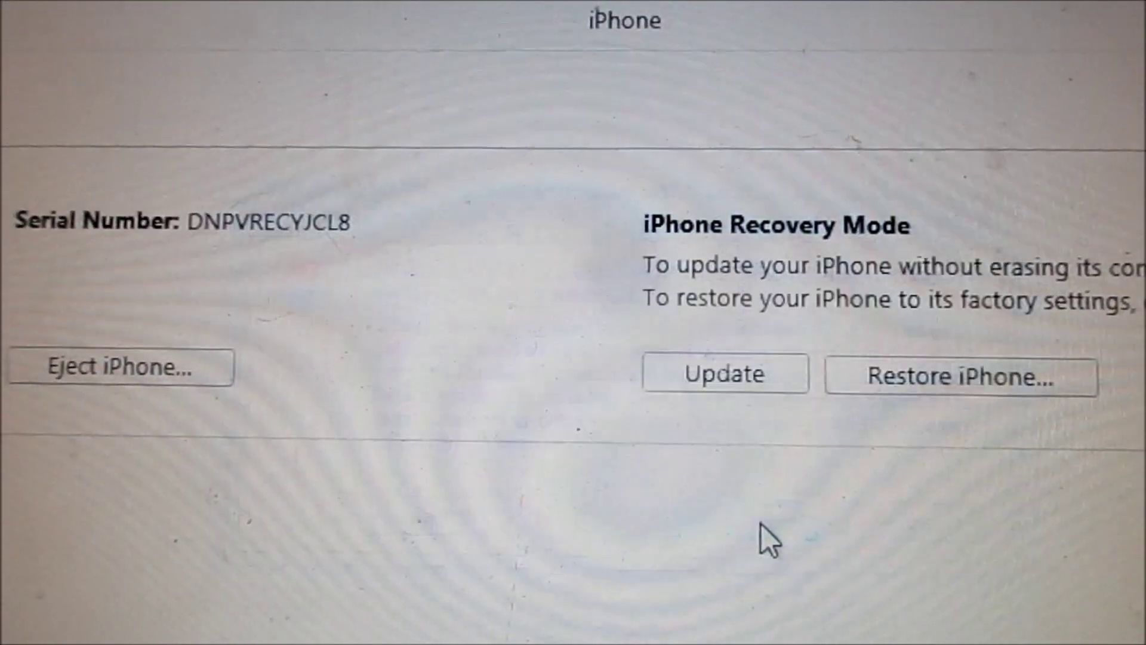
{"action": "left_click", "coordinate": [667, 408]}
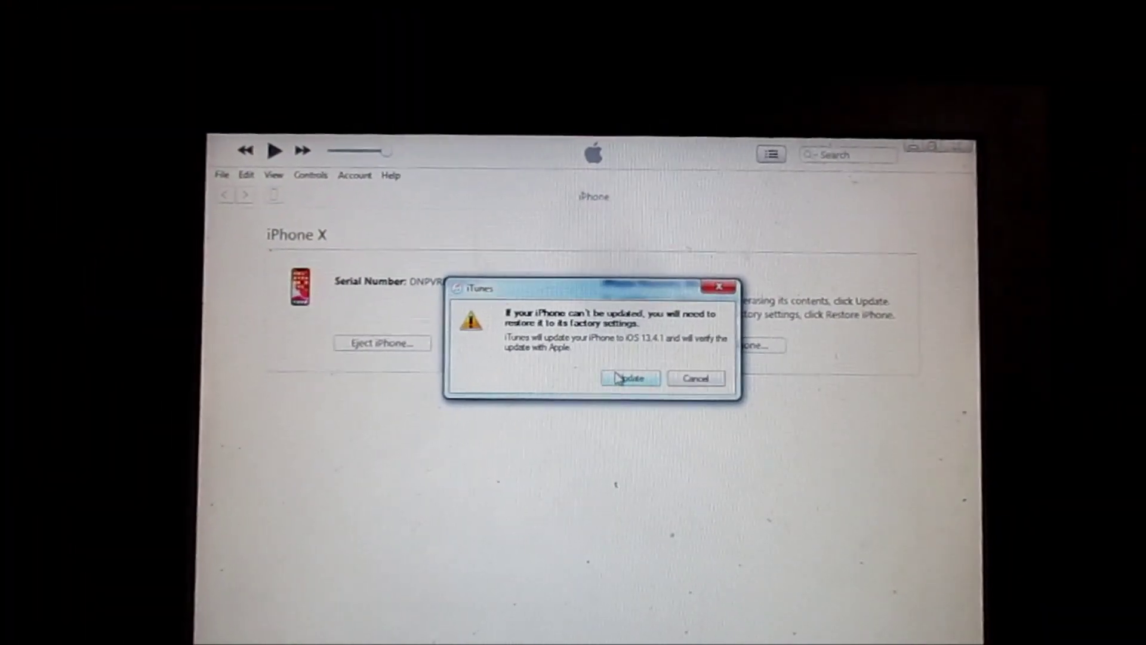
{"action": "left_click", "coordinate": [644, 391]}
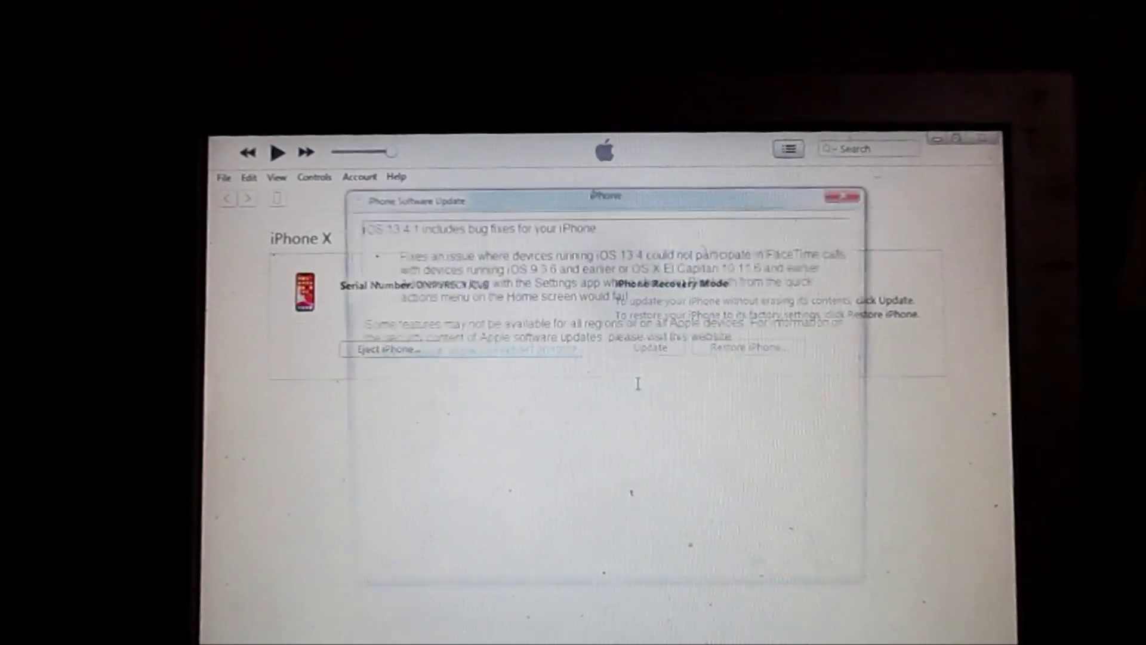